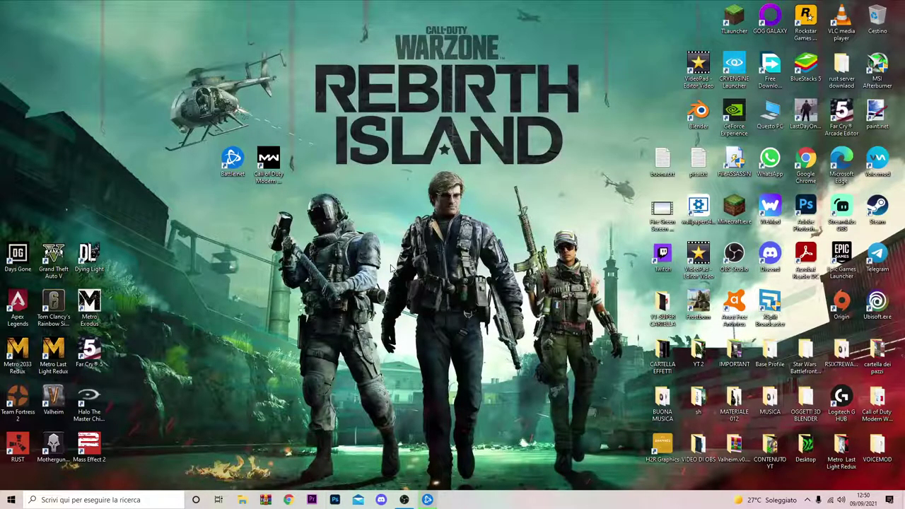
- Search Windows for 'reg' to launch the Registry Editor and move its window into place
{"action": "left_click", "coordinate": [100, 500]}
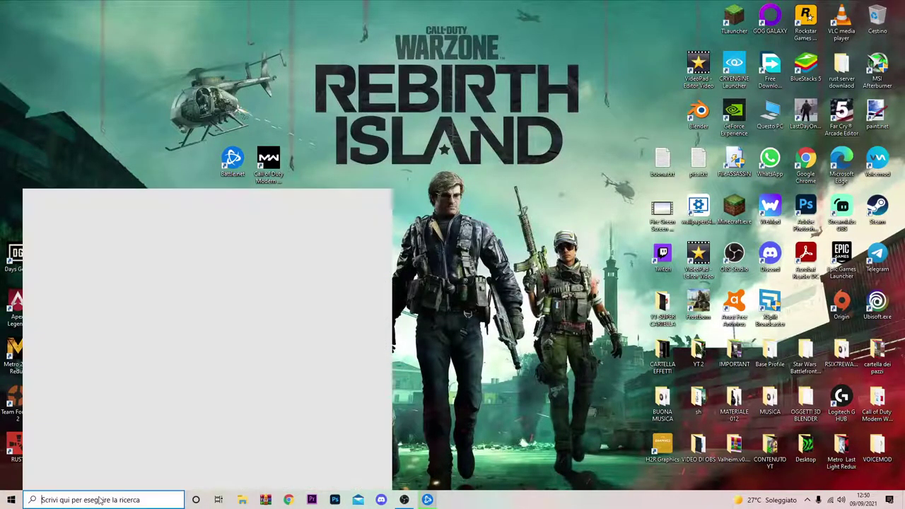
{"action": "type", "text": "reg"}
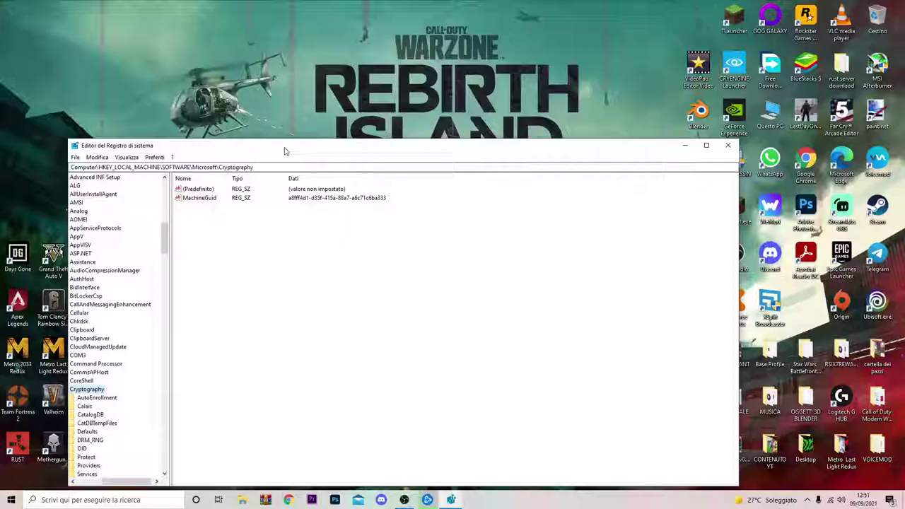
{"action": "left_click_drag", "start_coordinate": [285, 149], "coordinate": [346, 105]}
- Expand HKEY_LOCAL_MACHINE and its SOFTWARE key in the registry tree
{"action": "scroll", "coordinate": [181, 300], "scroll_direction": "up", "scroll_amount": 20}
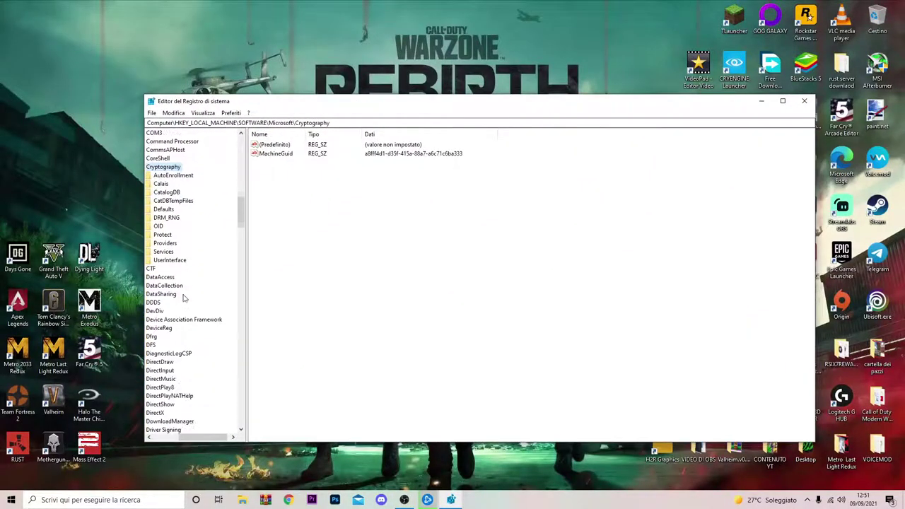
{"action": "scroll", "coordinate": [181, 301], "scroll_direction": "up", "scroll_amount": 3}
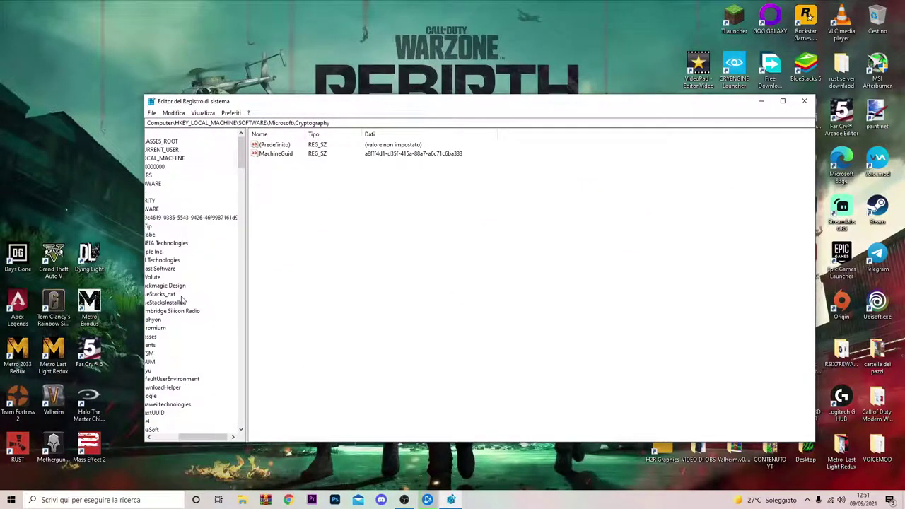
{"action": "scroll", "coordinate": [191, 300], "scroll_direction": "left", "scroll_amount": 3}
{"action": "scroll", "coordinate": [202, 299], "scroll_direction": "down", "scroll_amount": 1}
{"action": "scroll", "coordinate": [204, 300], "scroll_direction": "up", "scroll_amount": 1}
{"action": "left_click", "coordinate": [158, 159]}
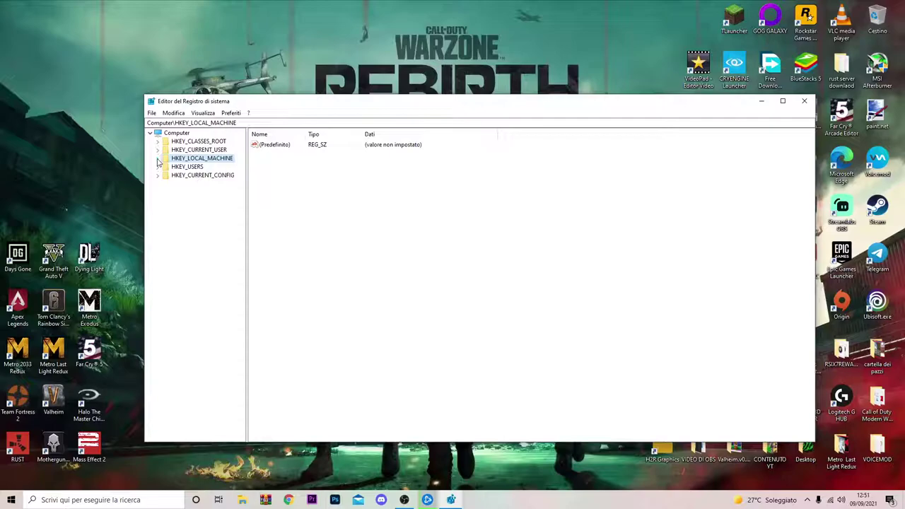
{"action": "left_click", "coordinate": [158, 159]}
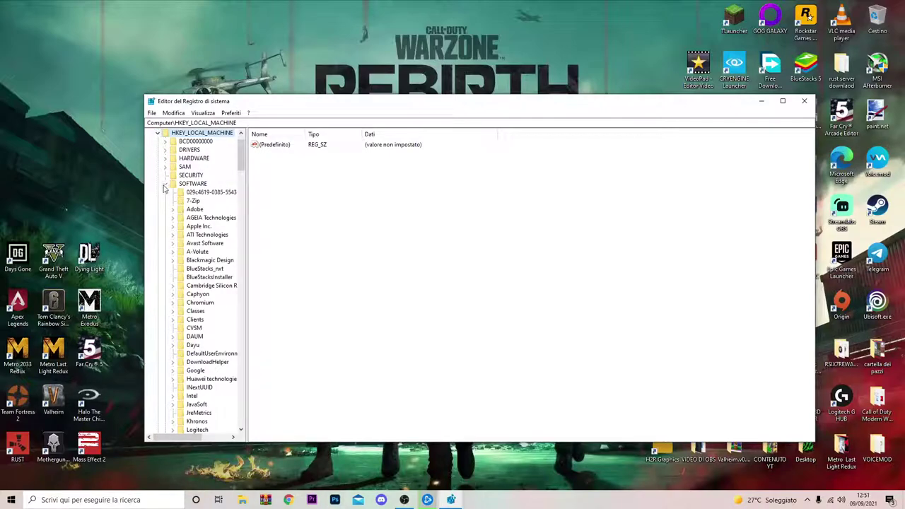
{"action": "left_click", "coordinate": [164, 184]}
{"action": "left_click", "coordinate": [165, 183]}
{"action": "left_click", "coordinate": [164, 182]}
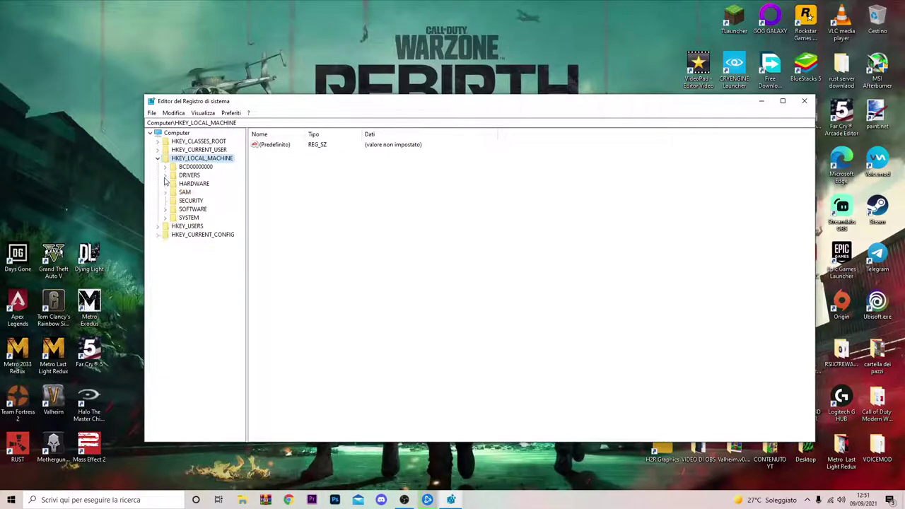
{"action": "left_click", "coordinate": [166, 209]}
- Open Microsoft > Cryptography and select the MachineGuid value
{"action": "scroll", "coordinate": [195, 316], "scroll_direction": "down", "scroll_amount": 3}
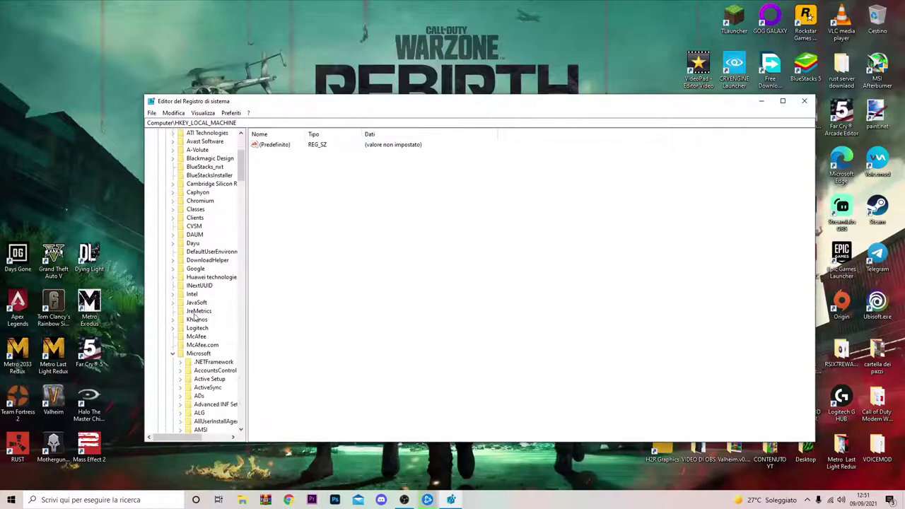
{"action": "scroll", "coordinate": [195, 316], "scroll_direction": "down", "scroll_amount": 3}
{"action": "left_click", "coordinate": [173, 277]}
{"action": "left_click", "coordinate": [173, 278]}
{"action": "scroll", "coordinate": [198, 318], "scroll_direction": "down", "scroll_amount": 9}
{"action": "left_click", "coordinate": [179, 294]}
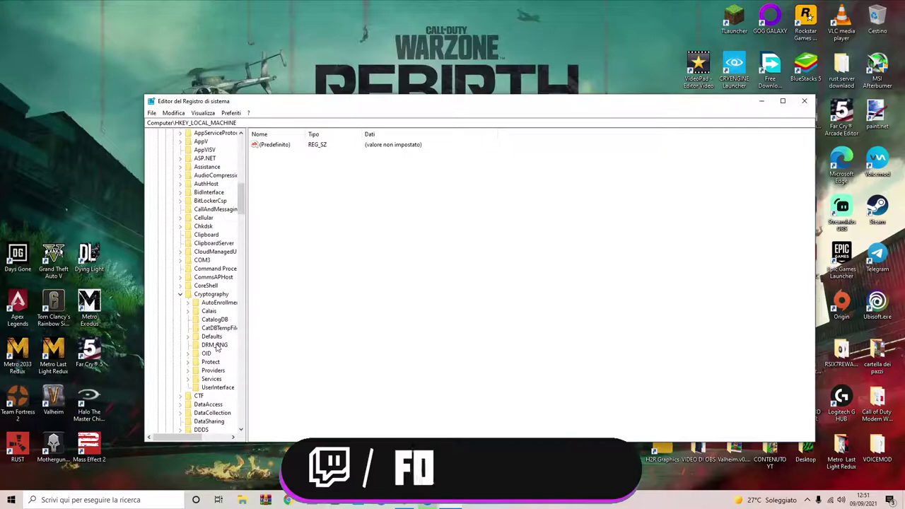
{"action": "scroll", "coordinate": [217, 332], "scroll_direction": "up", "scroll_amount": 5}
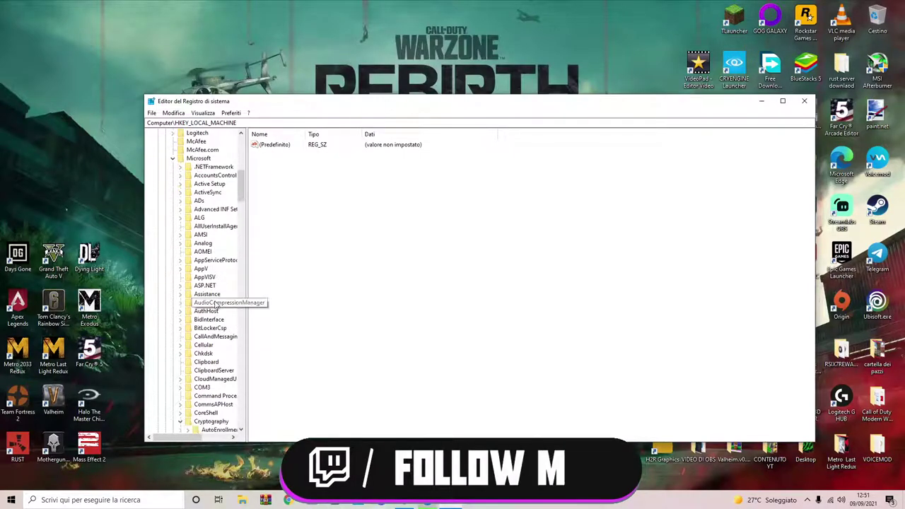
{"action": "scroll", "coordinate": [215, 304], "scroll_direction": "down", "scroll_amount": 4}
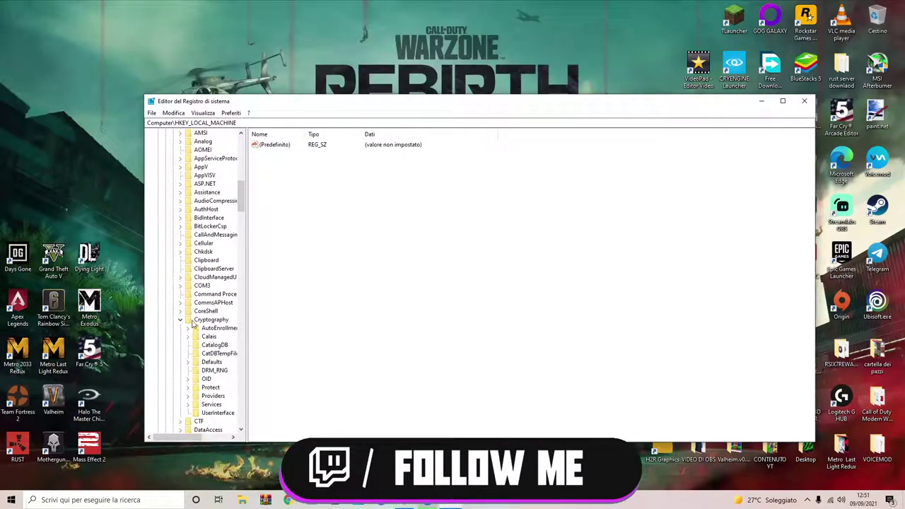
{"action": "left_click", "coordinate": [211, 322]}
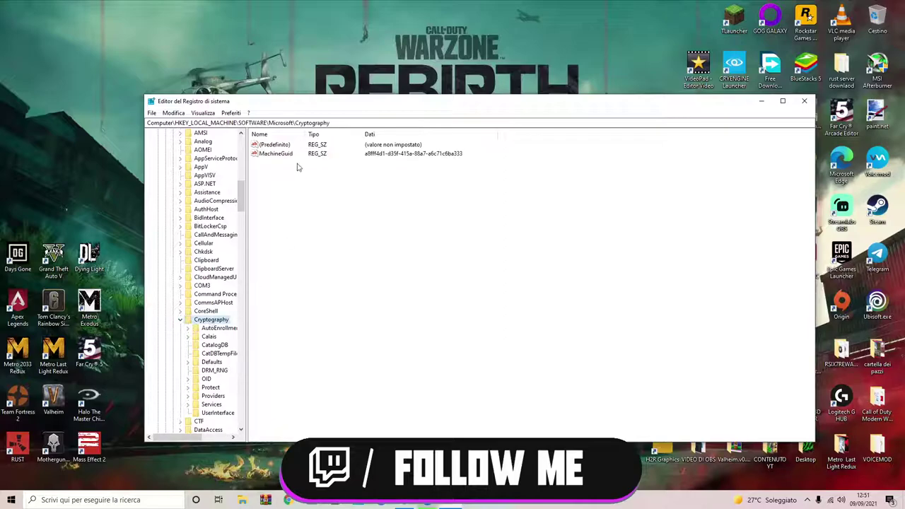
{"action": "left_click", "coordinate": [273, 154]}
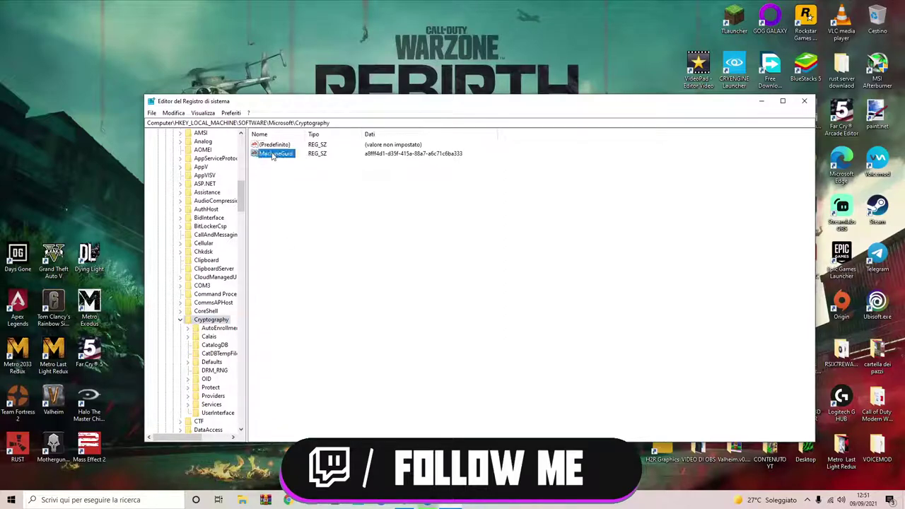
- Overwrite MachineGuid's data with a pasted new GUID, confirm, and close the Registry Editor
{"action": "right_click", "coordinate": [279, 156]}
{"action": "left_click", "coordinate": [302, 158]}
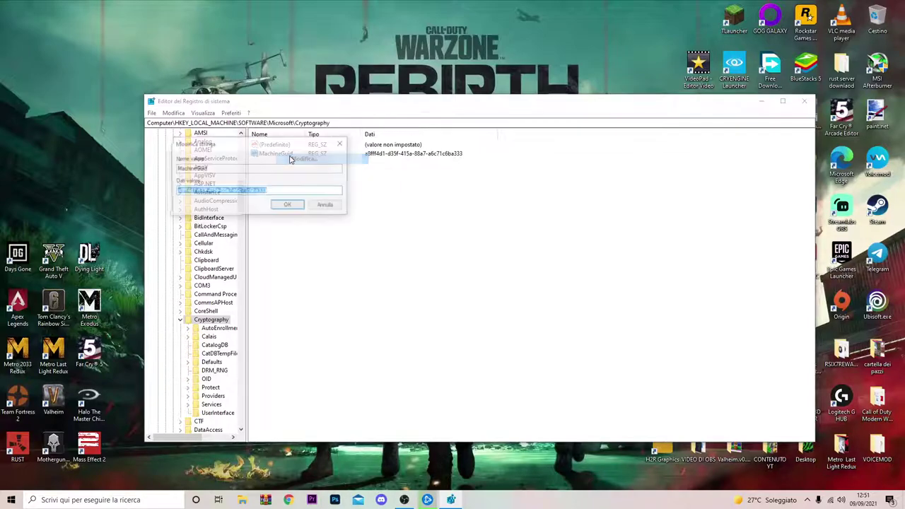
{"action": "left_click", "coordinate": [276, 190]}
{"action": "left_click_drag", "start_coordinate": [276, 190], "coordinate": [152, 188]}
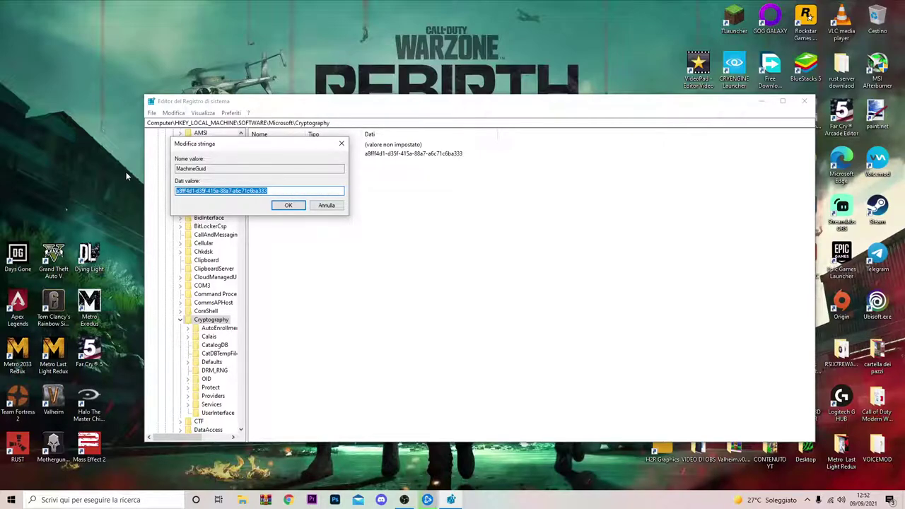
{"action": "type", "text": "d1eb246e-6243-4460-a88e-5d4e52b1ef6b"}
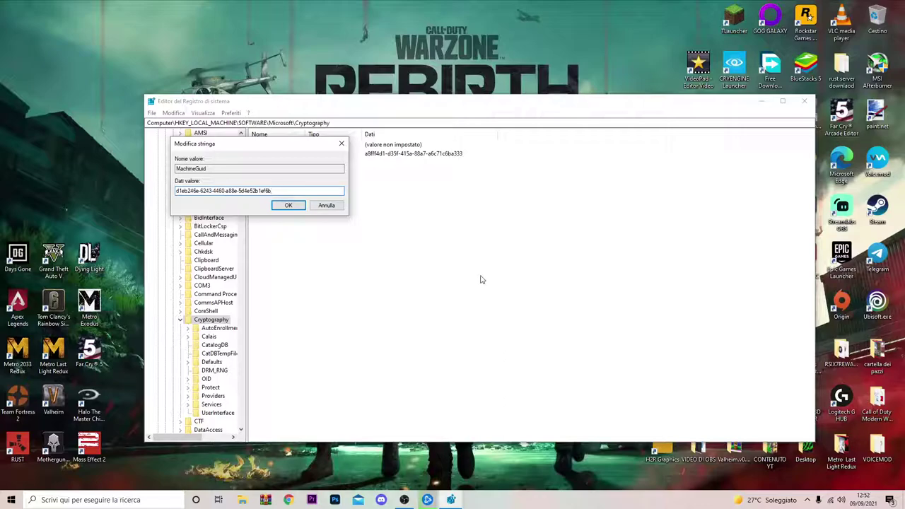
{"action": "left_click", "coordinate": [288, 206]}
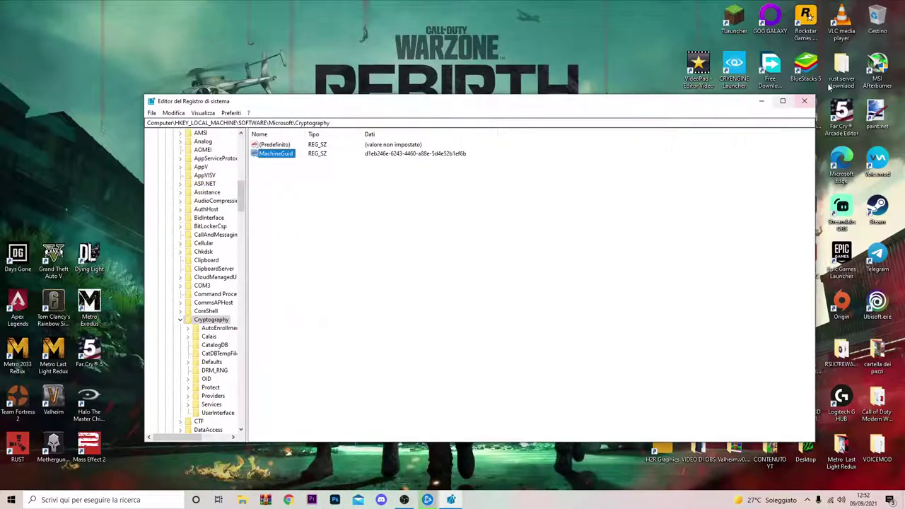
{"action": "left_click", "coordinate": [796, 106]}
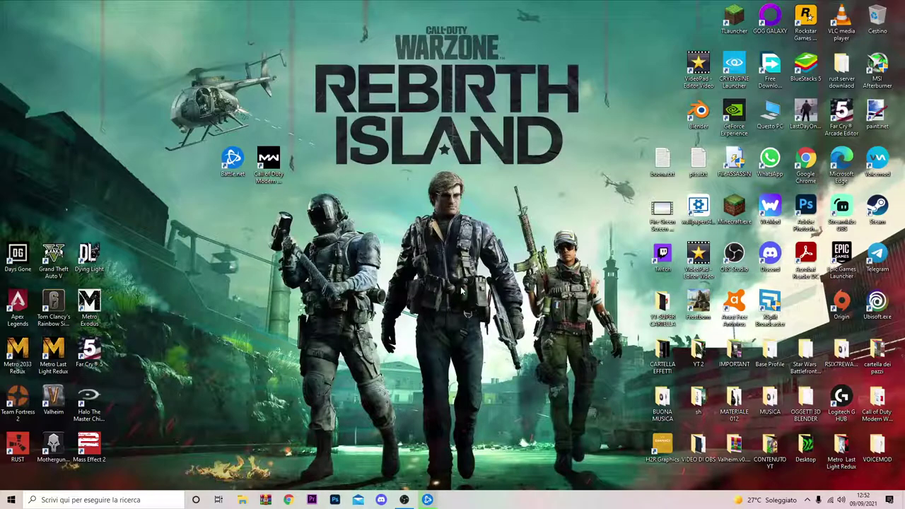
- Launch Battle.net from its taskbar icon
{"action": "left_click", "coordinate": [428, 499]}
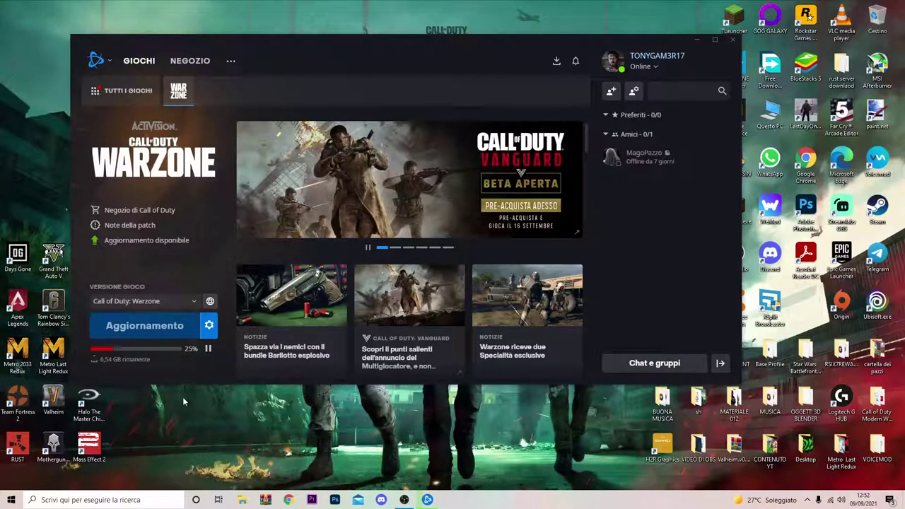
- Pause the Warzone update and open Warzone's Game Settings, showing D:\Call of Duty Modern Warfare\
{"action": "left_click", "coordinate": [208, 349]}
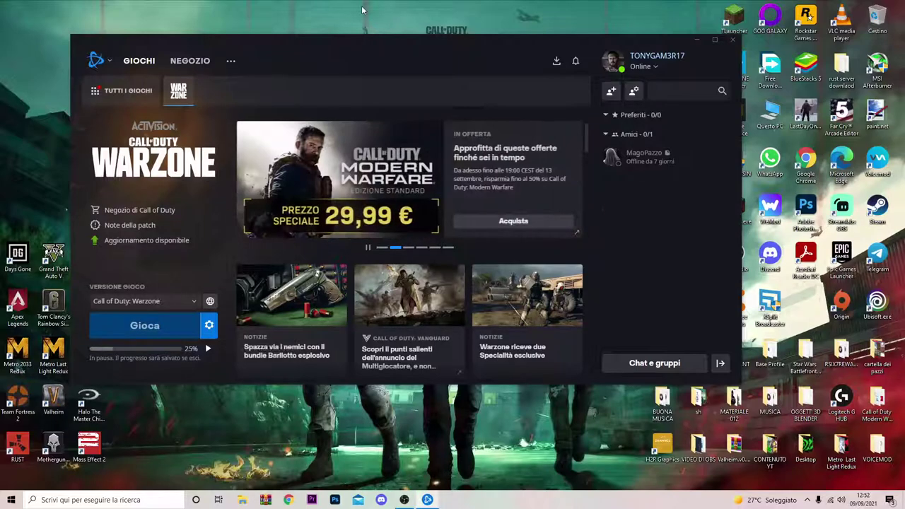
{"action": "left_click_drag", "start_coordinate": [336, 42], "coordinate": [369, 63]}
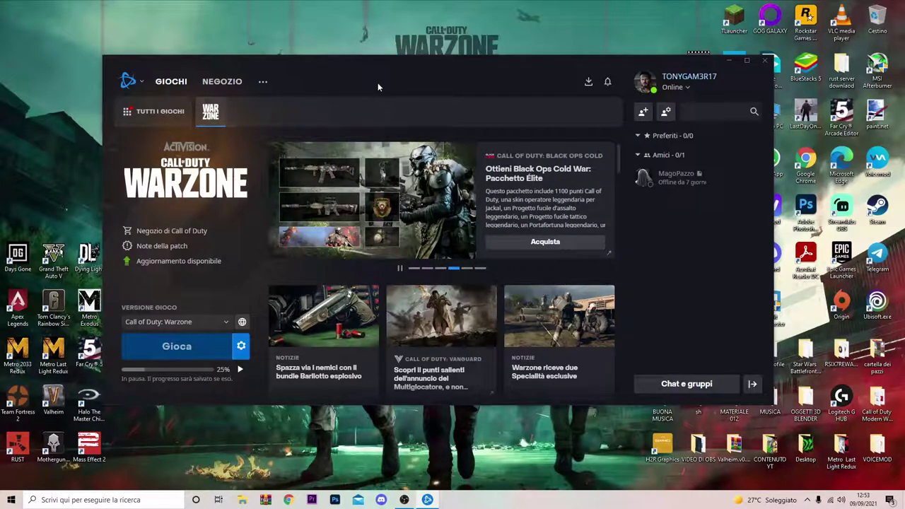
{"action": "left_click", "coordinate": [237, 346]}
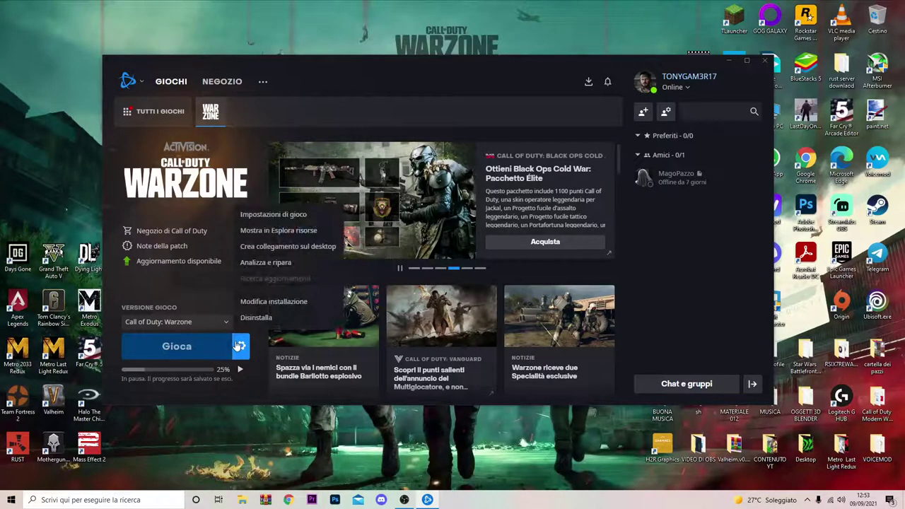
{"action": "left_click", "coordinate": [257, 217]}
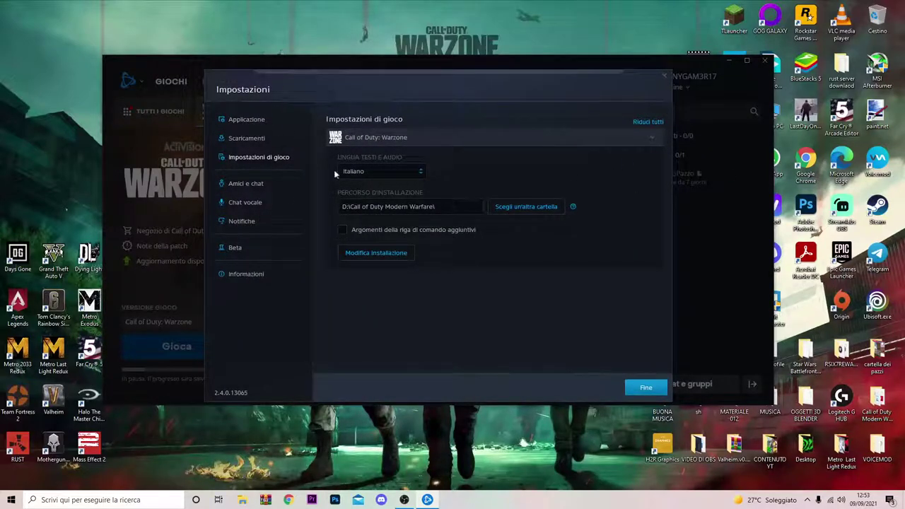
- Enable extra command-line arguments, enter -D3D11, and save with Fine
{"action": "left_click", "coordinate": [342, 231]}
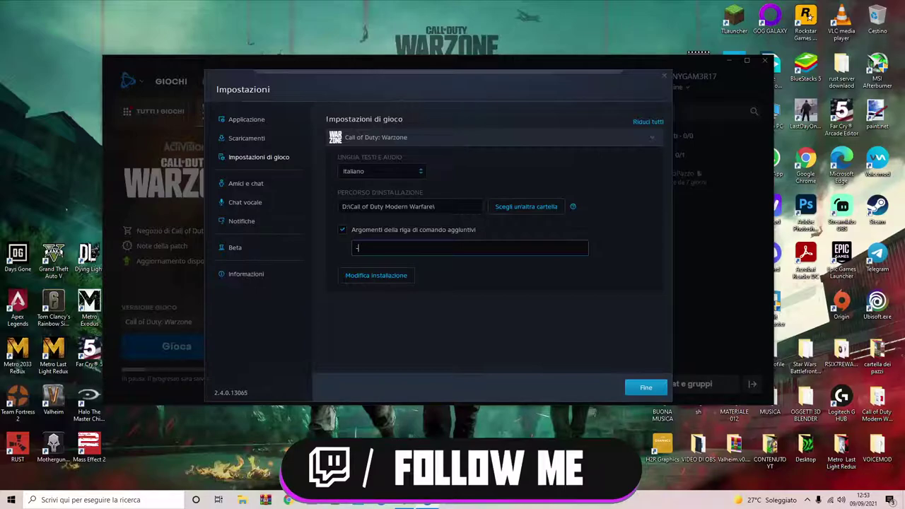
{"action": "key", "text": "Caps_Lock"}
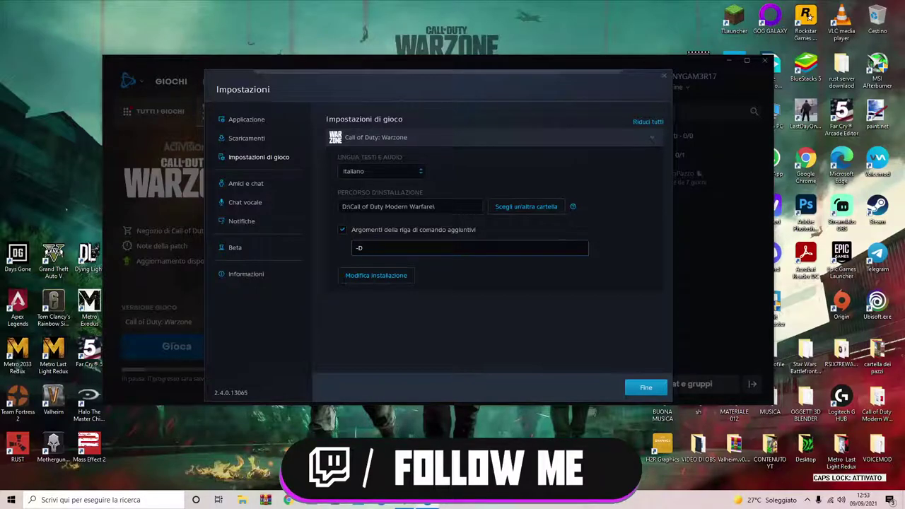
{"action": "type", "text": "-D3D"}
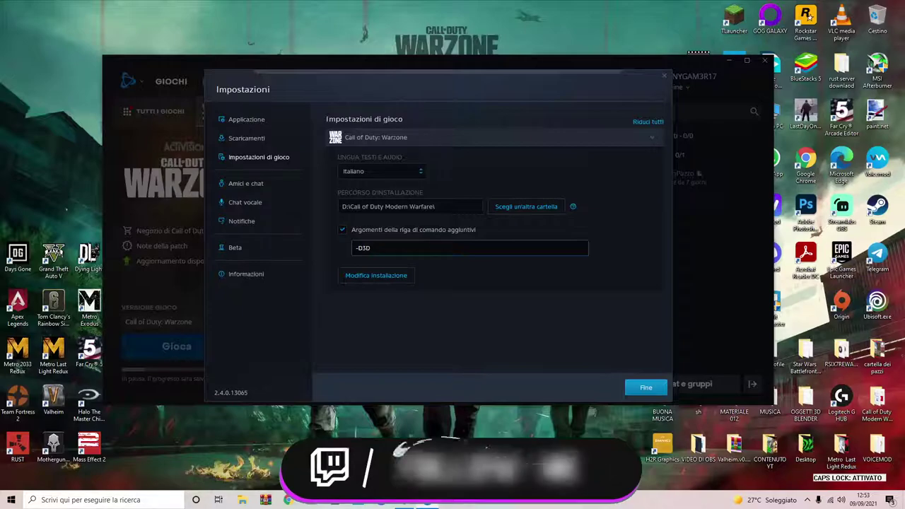
{"action": "type", "text": "11"}
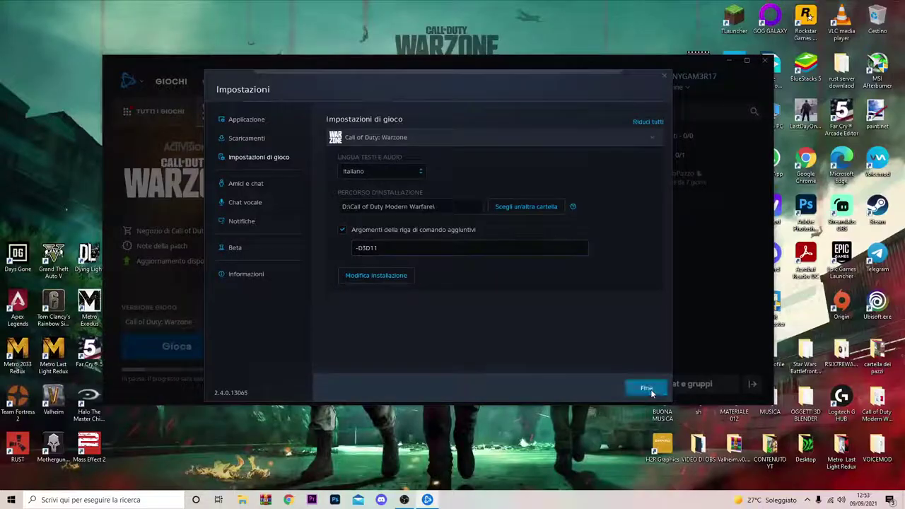
{"action": "left_click", "coordinate": [649, 388]}
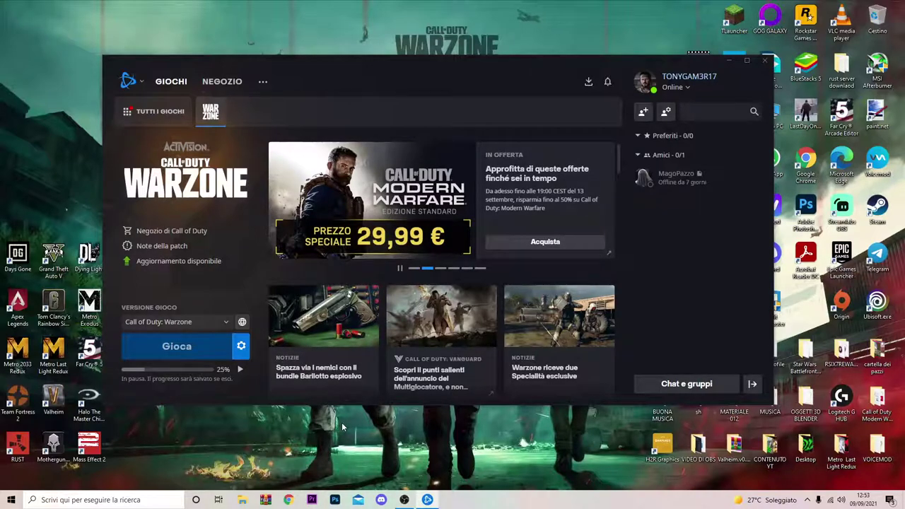
- Show Warzone's install location on drive D: in File Explorer from the game options
{"action": "left_click", "coordinate": [240, 345]}
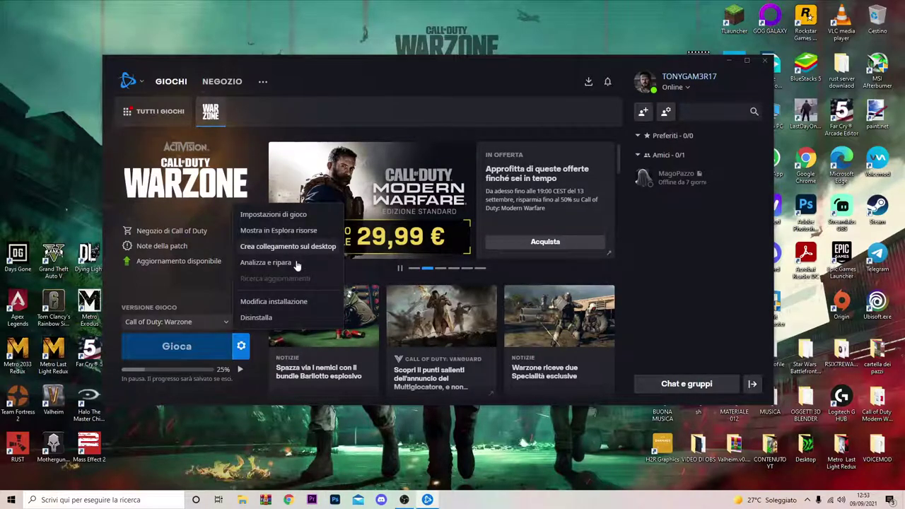
{"action": "left_click", "coordinate": [212, 304]}
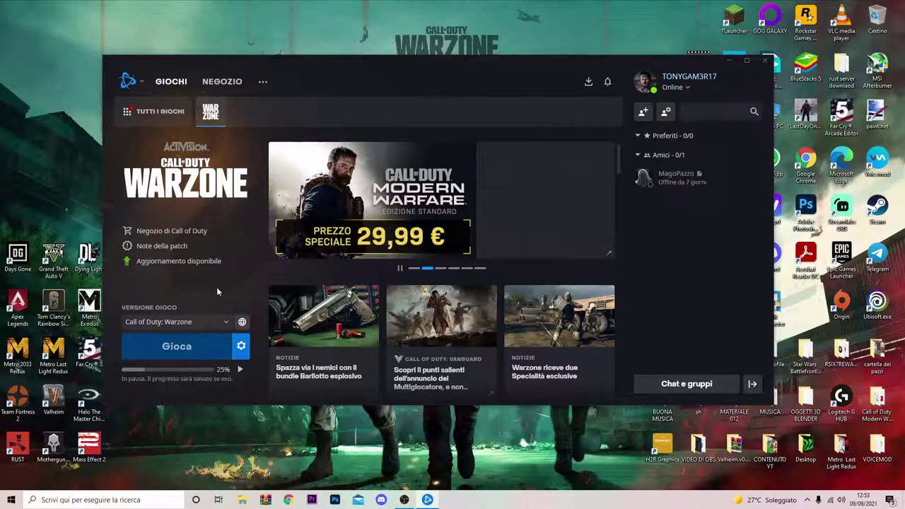
{"action": "left_click", "coordinate": [240, 347]}
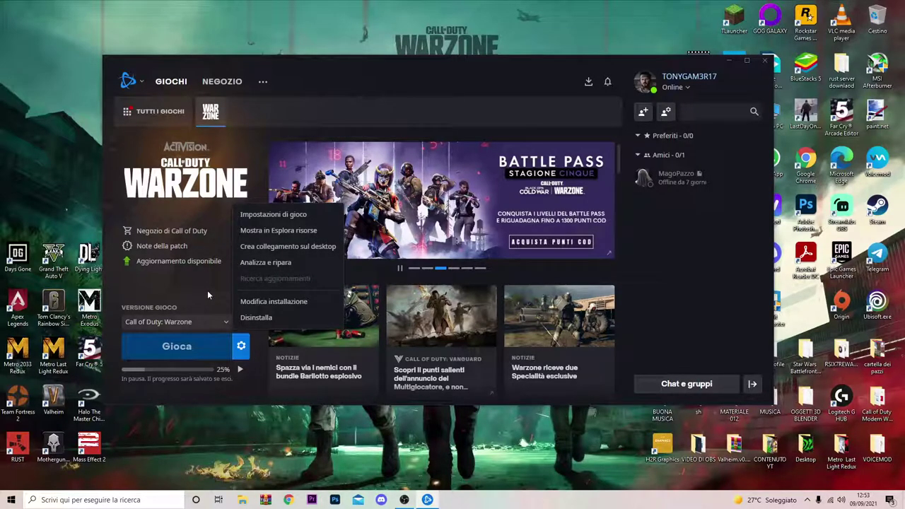
{"action": "left_click", "coordinate": [267, 234]}
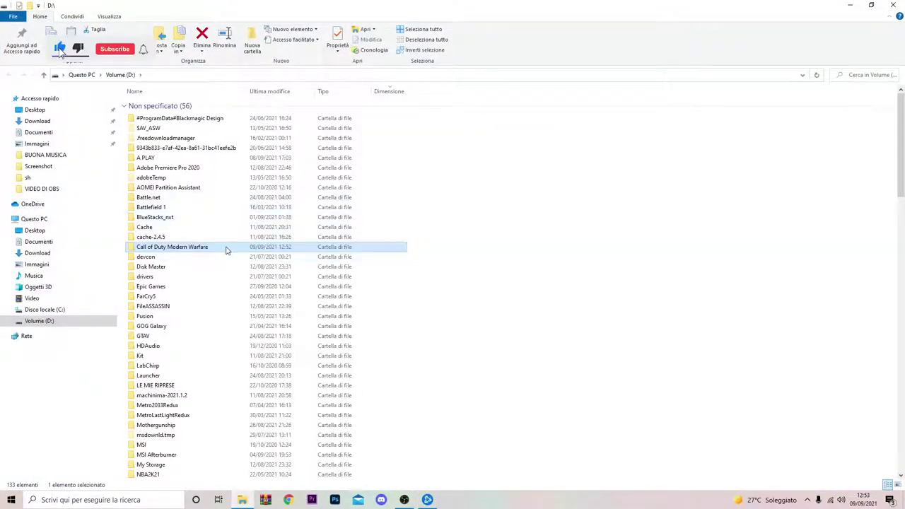
- Enter the Call of Duty Modern Warfare folder and open Modern Warfare Launcher.exe's Properties
{"action": "double_click", "coordinate": [227, 245]}
{"action": "scroll", "coordinate": [233, 244], "scroll_direction": "down", "scroll_amount": 7}
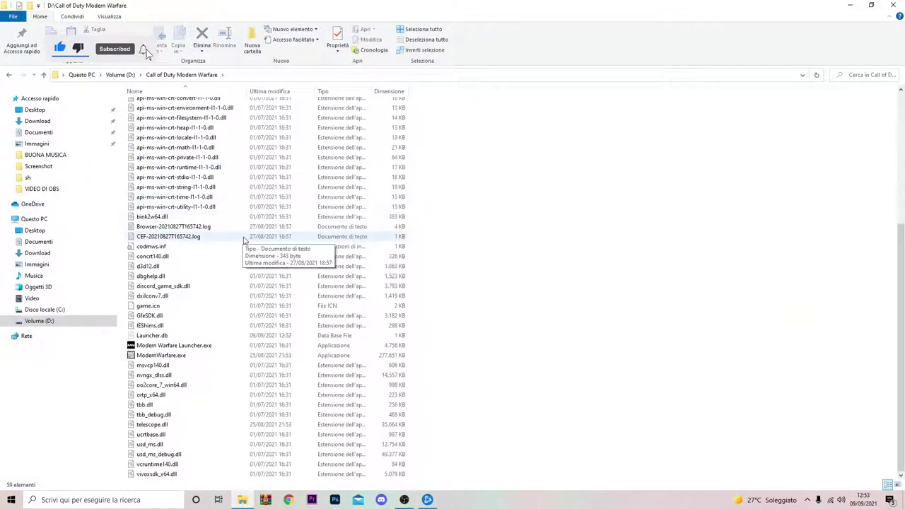
{"action": "right_click", "coordinate": [192, 345]}
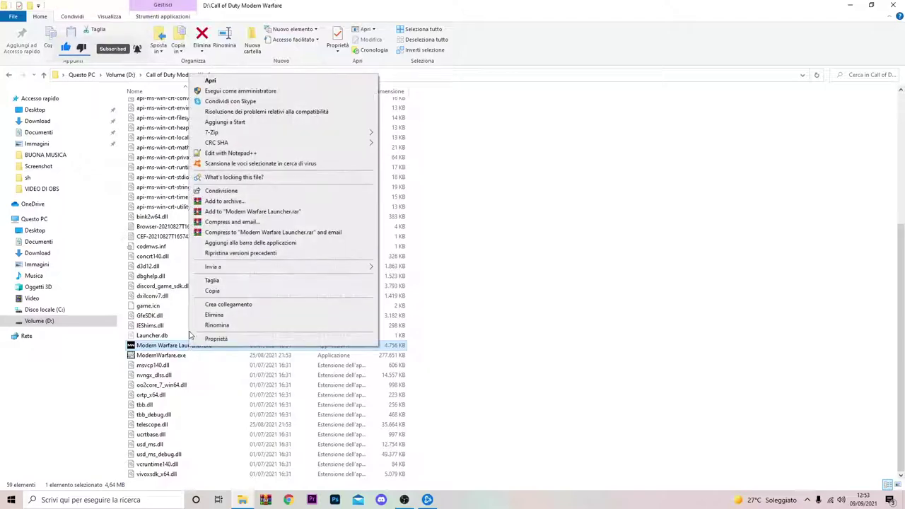
{"action": "left_click", "coordinate": [230, 342]}
{"action": "left_click_drag", "start_coordinate": [304, 224], "coordinate": [505, 127]}
- On Compatibility, tick 'run as administrator' and 'register for restart', then apply and confirm
{"action": "left_click", "coordinate": [487, 149]}
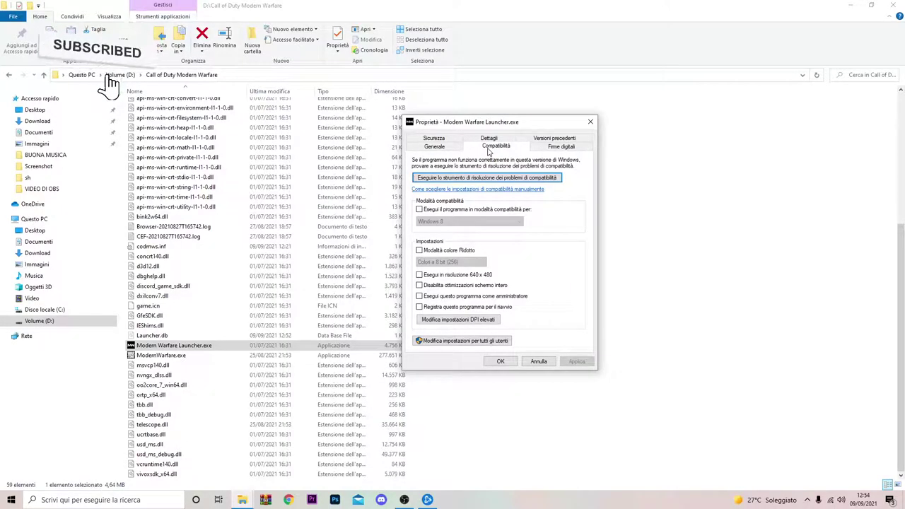
{"action": "left_click", "coordinate": [419, 296]}
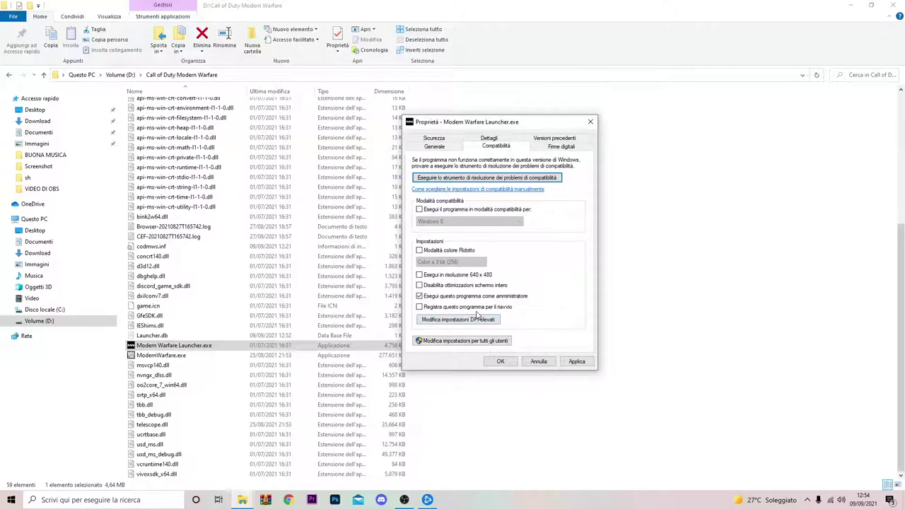
{"action": "left_click", "coordinate": [420, 307]}
{"action": "left_click", "coordinate": [579, 362]}
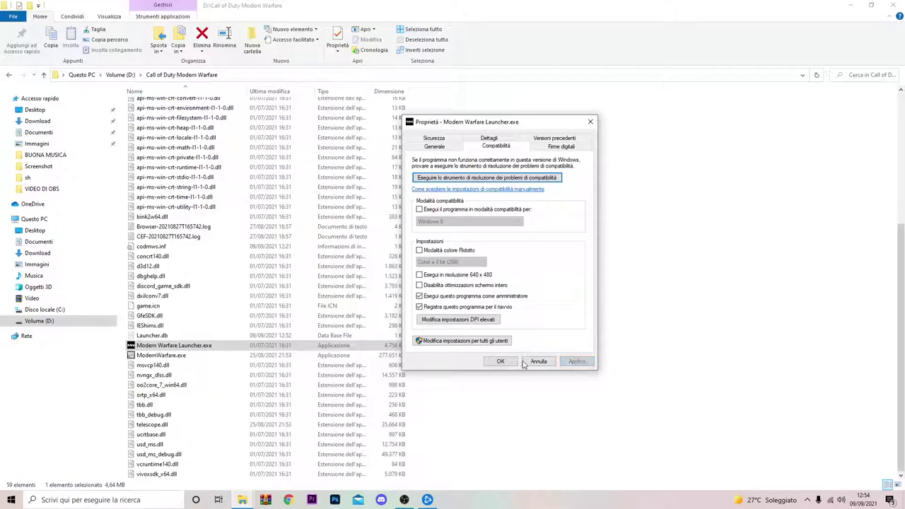
{"action": "left_click", "coordinate": [500, 362]}
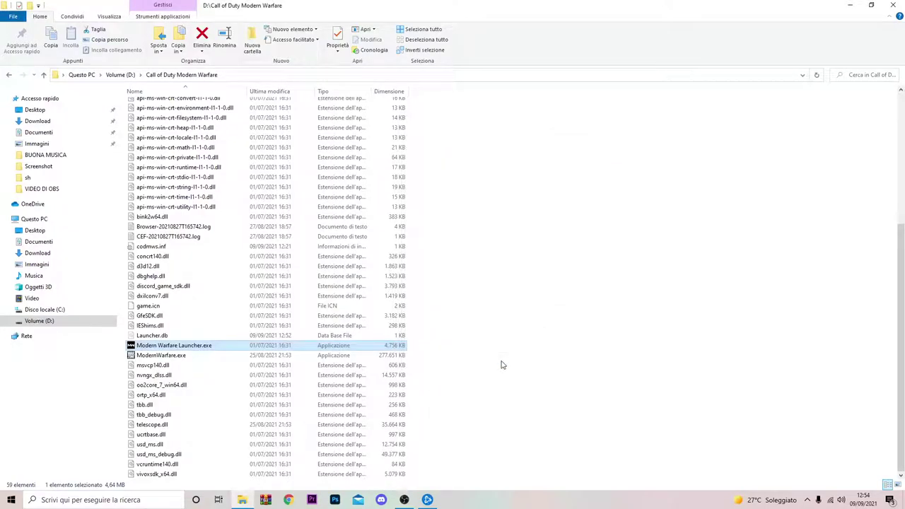
{"action": "scroll", "coordinate": [500, 362], "scroll_direction": "up", "scroll_amount": 7}
- Close File Explorer and reopen Warzone's install location from Battle.net's game options
{"action": "left_click", "coordinate": [893, 5]}
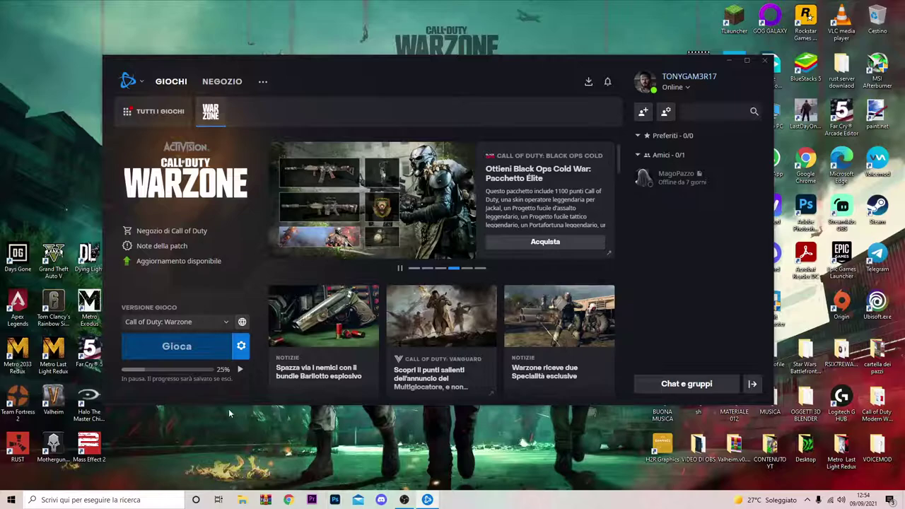
{"action": "left_click", "coordinate": [241, 345]}
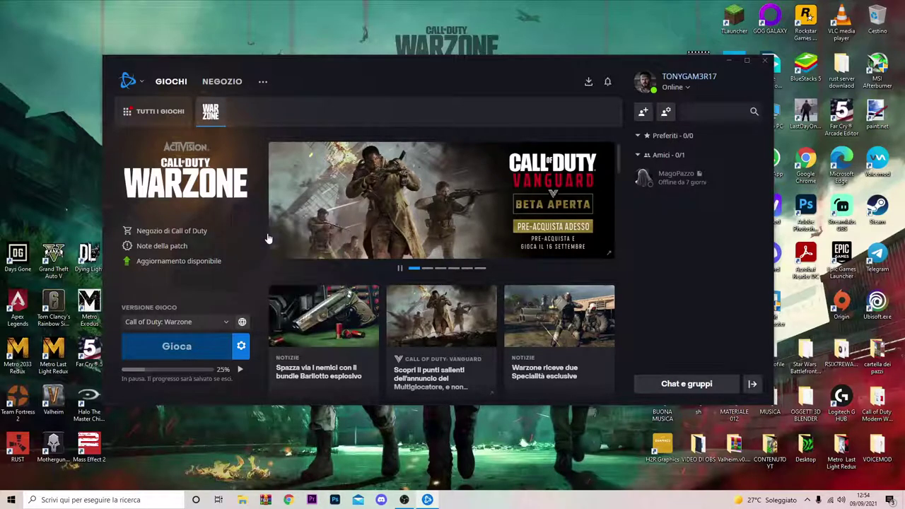
{"action": "left_click", "coordinate": [268, 239]}
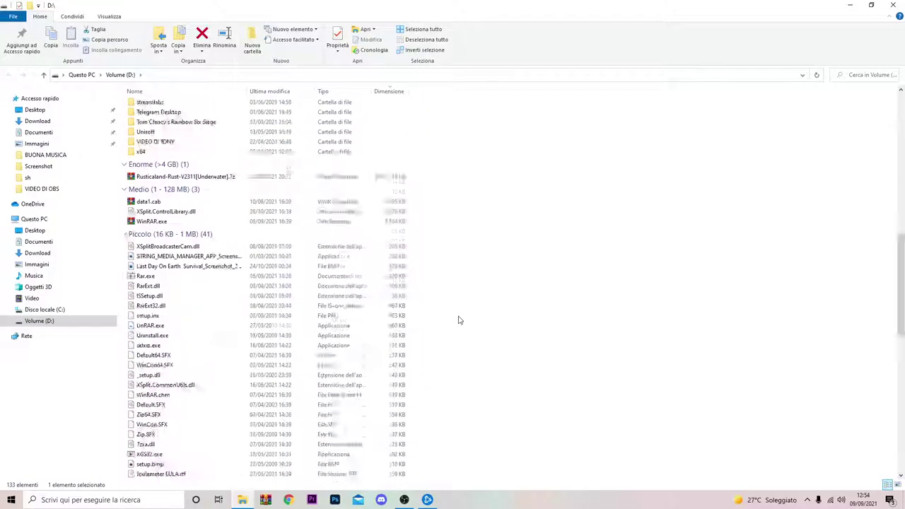
- Open the Call of Duty Modern Warfare folder and view the properties of its eight subfolders
{"action": "double_click", "coordinate": [212, 247]}
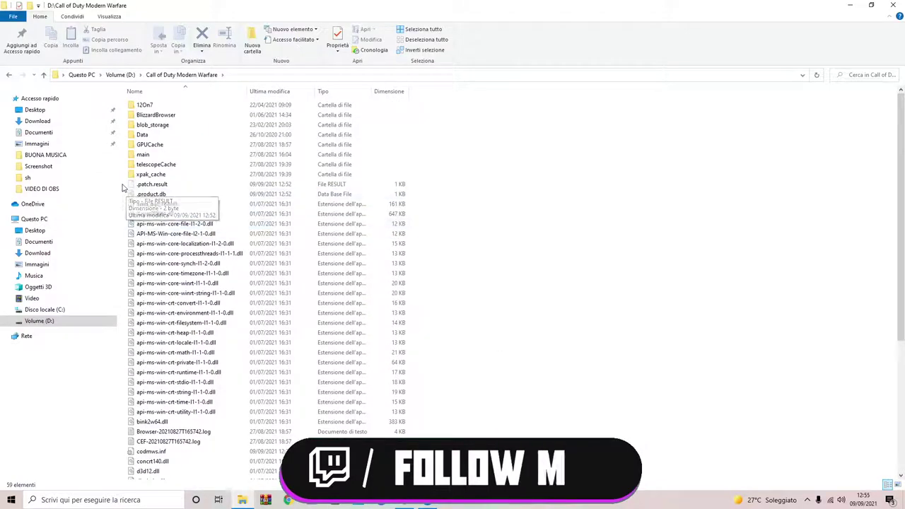
{"action": "left_click_drag", "start_coordinate": [124, 182], "coordinate": [450, 446]}
{"action": "key", "text": "F5"}
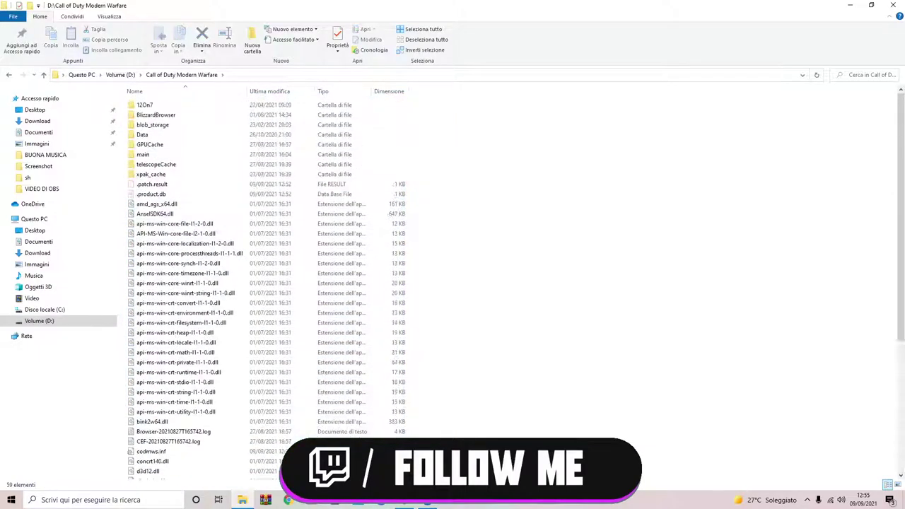
{"action": "left_click_drag", "start_coordinate": [122, 101], "coordinate": [179, 178]}
{"action": "right_click", "coordinate": [178, 150]}
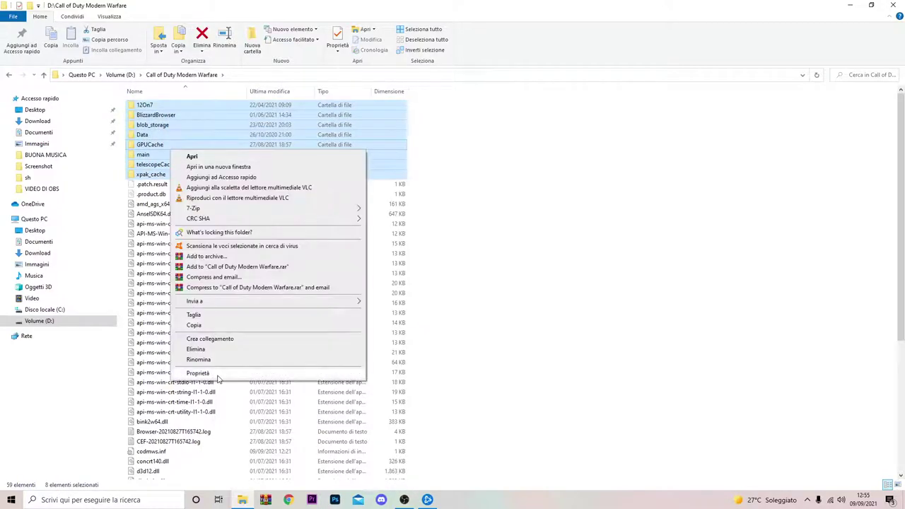
{"action": "left_click", "coordinate": [192, 372]}
{"action": "left_click", "coordinate": [591, 317]}
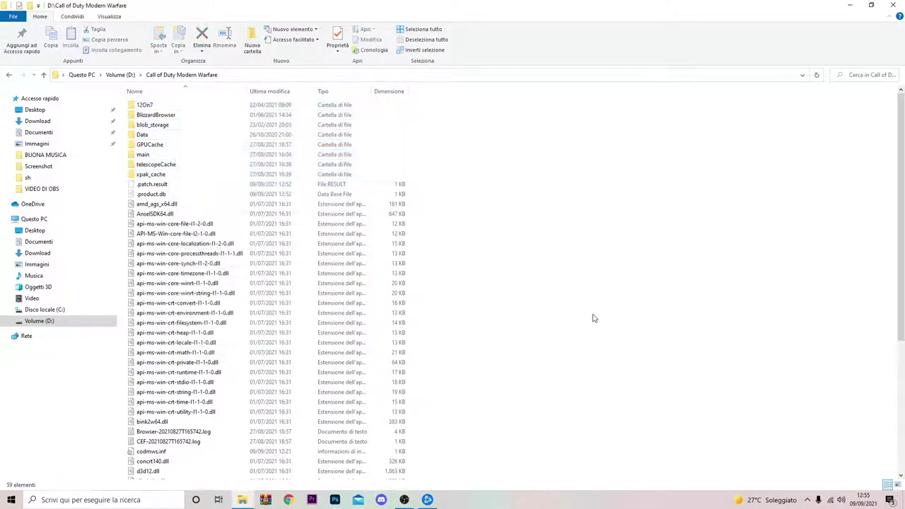
- Look over the game files, scroll the folder list back to the top, and reposition the Battle.net window
{"action": "left_click_drag", "start_coordinate": [122, 180], "coordinate": [544, 339]}
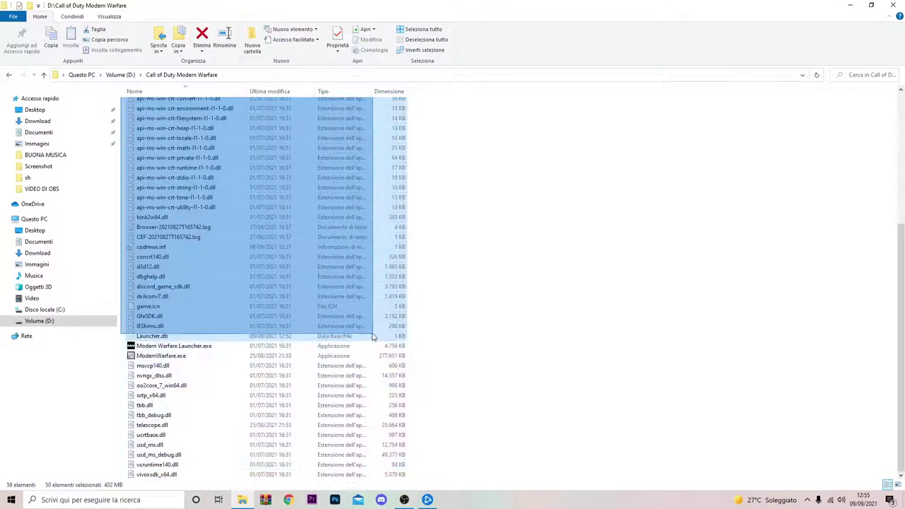
{"action": "left_click", "coordinate": [551, 335]}
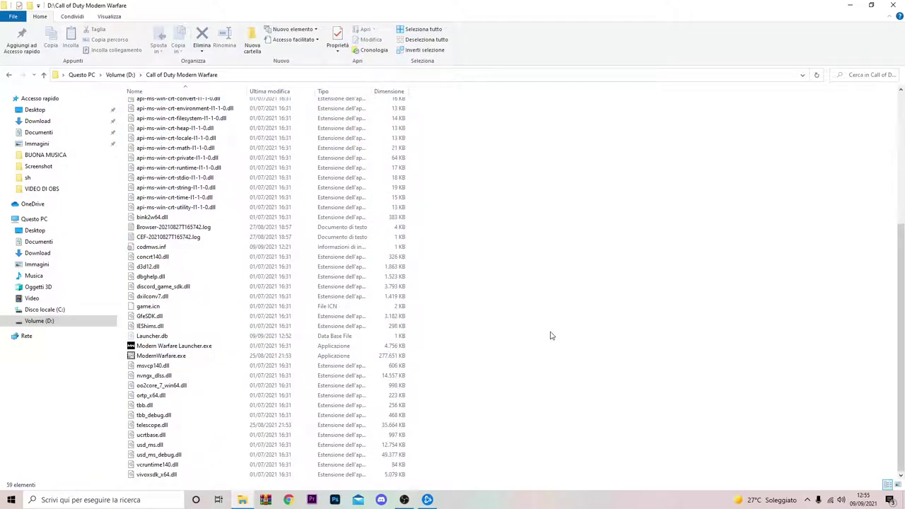
{"action": "scroll", "coordinate": [551, 335], "scroll_direction": "up", "scroll_amount": 5}
{"action": "scroll", "coordinate": [580, 301], "scroll_direction": "up", "scroll_amount": 2}
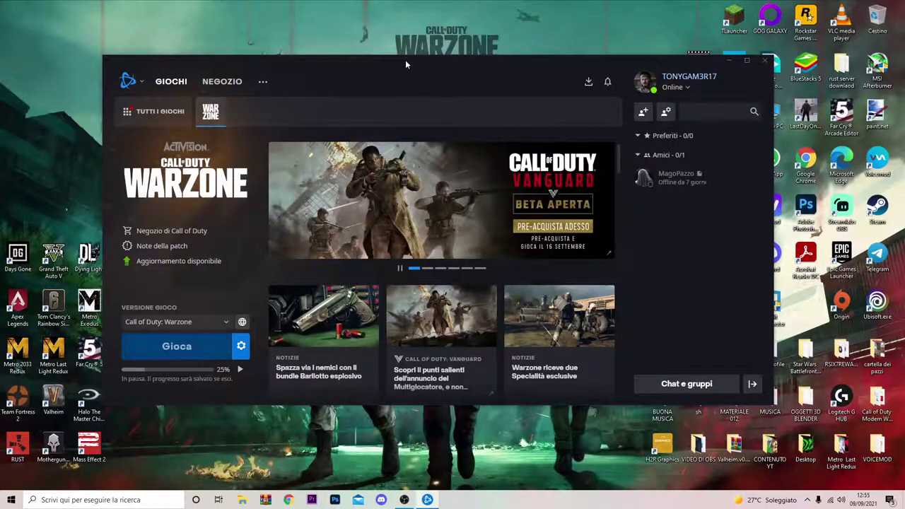
{"action": "left_click_drag", "start_coordinate": [405, 65], "coordinate": [383, 35]}
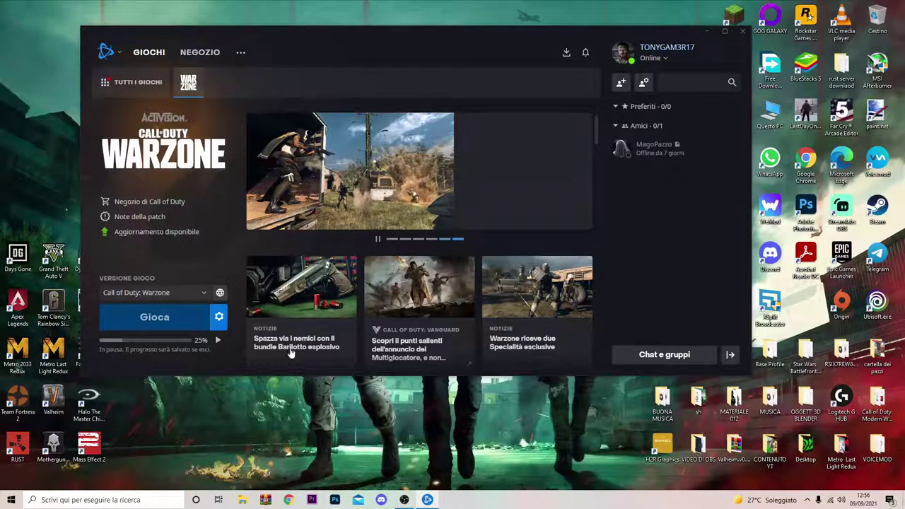
{"action": "left_click_drag", "start_coordinate": [386, 33], "coordinate": [346, 54]}
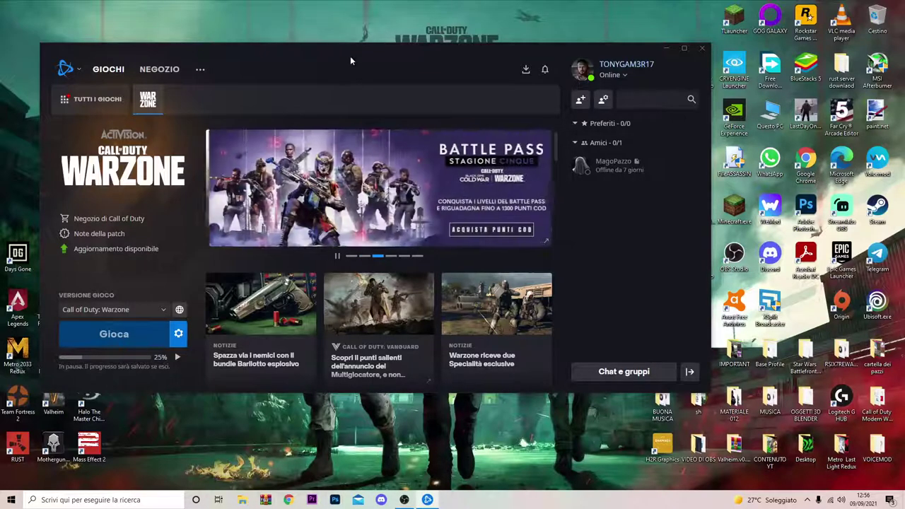
{"action": "left_click", "coordinate": [213, 191]}
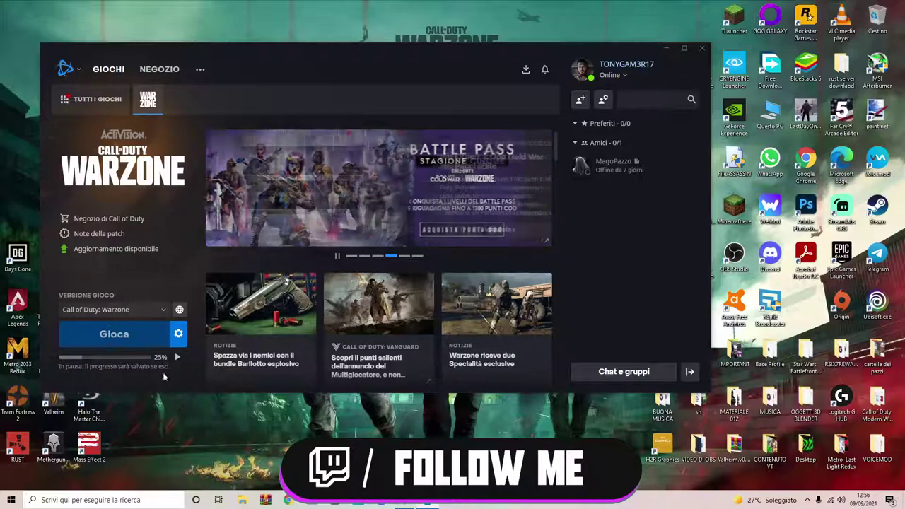
{"action": "left_click", "coordinate": [178, 333]}
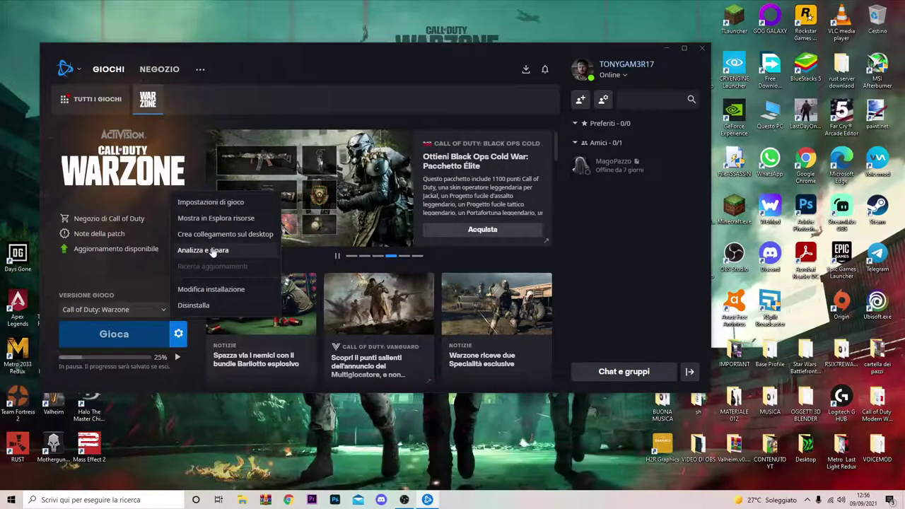
{"action": "left_click", "coordinate": [178, 332]}
{"action": "left_click", "coordinate": [3, 504]}
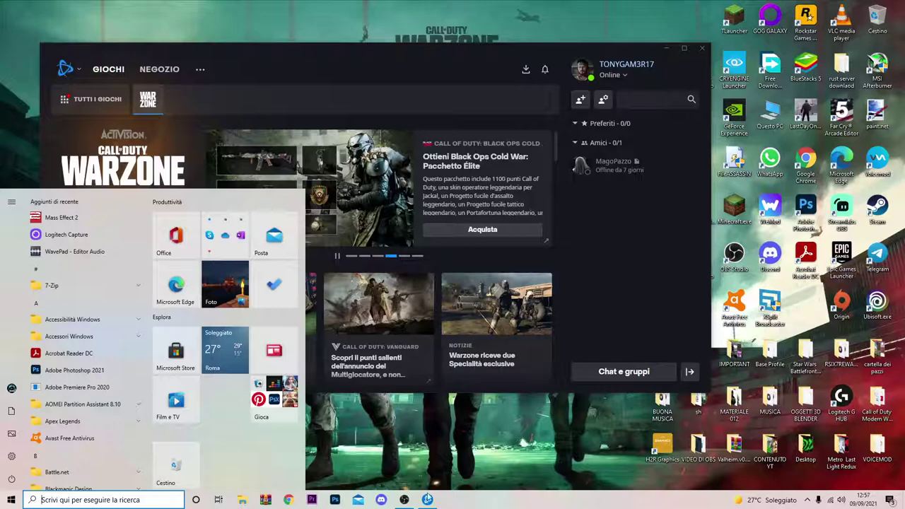
{"action": "left_click", "coordinate": [375, 466]}
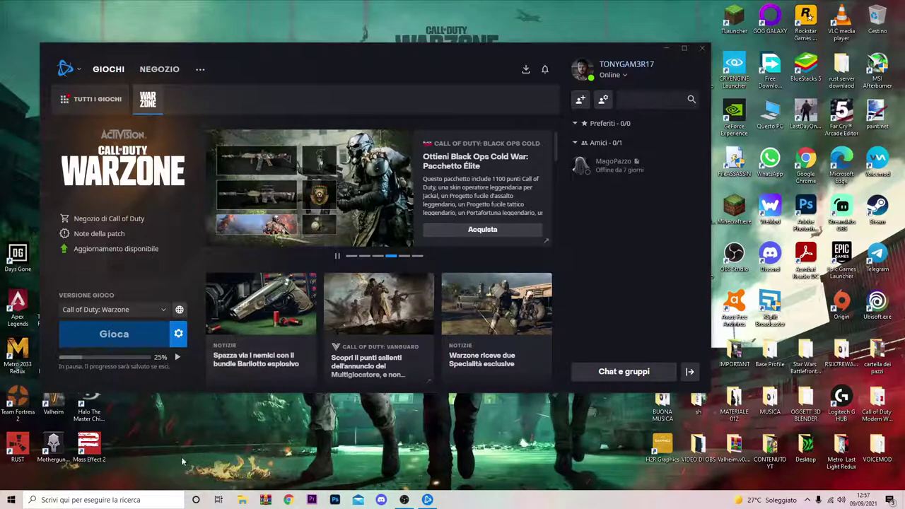
{"action": "left_click", "coordinate": [176, 358]}
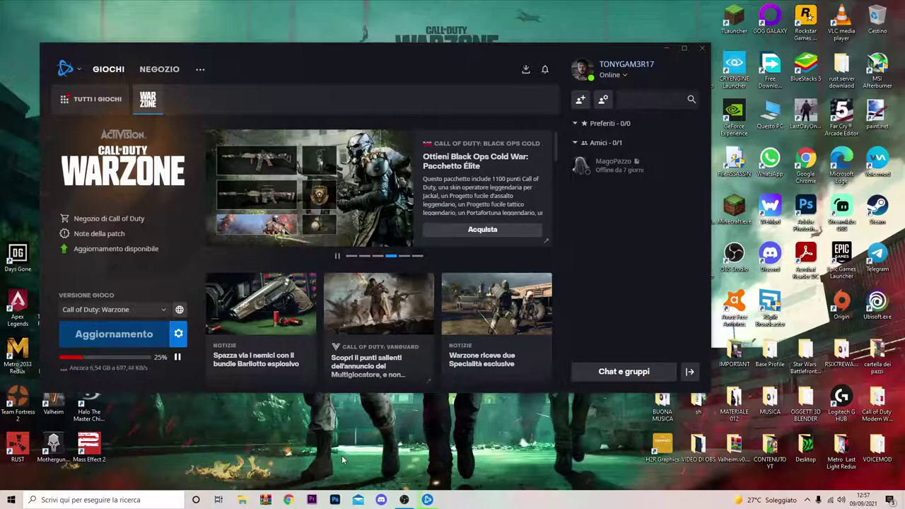
{"action": "left_click", "coordinate": [177, 357]}
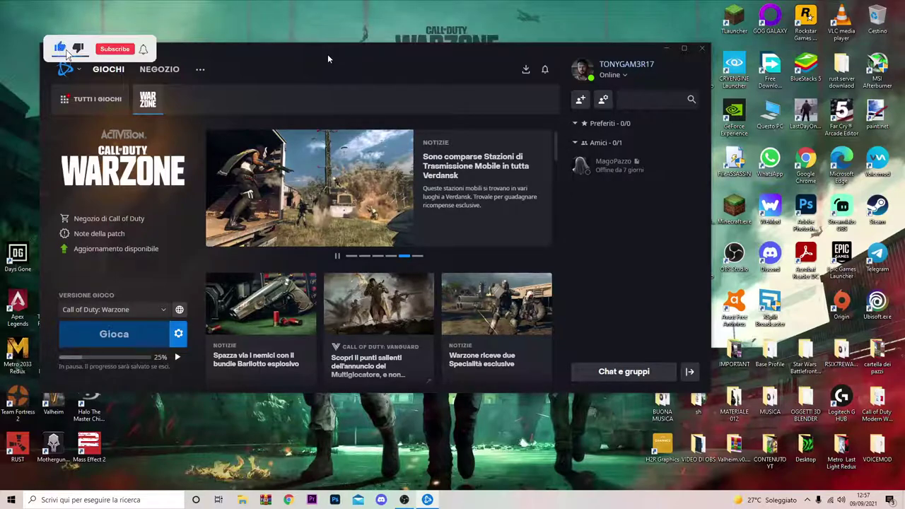
- Set the Warzone game region to Europa and open the game options list next to Gioca
{"action": "left_click_drag", "start_coordinate": [327, 59], "coordinate": [375, 48]}
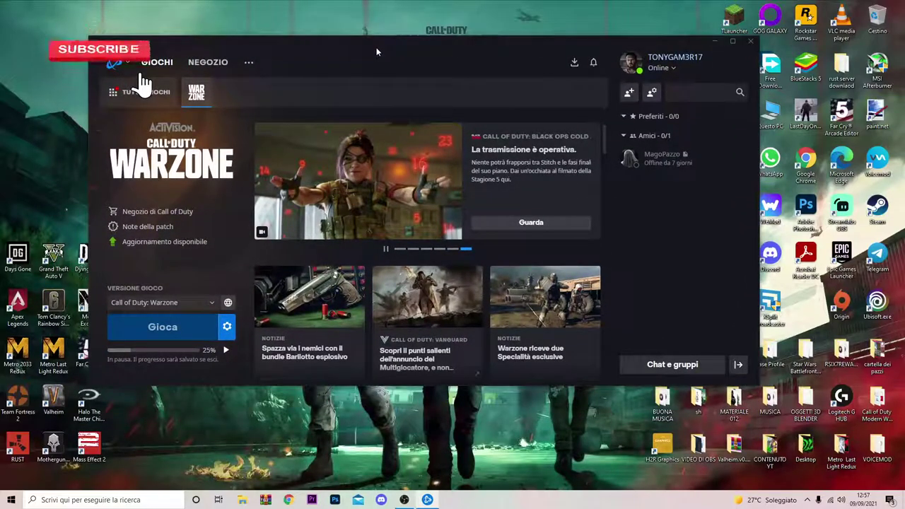
{"action": "left_click", "coordinate": [228, 304]}
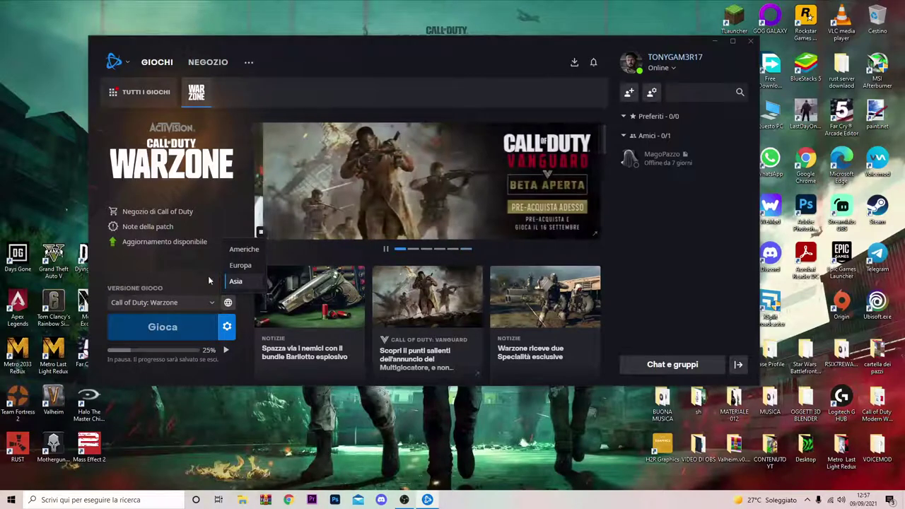
{"action": "left_click", "coordinate": [236, 265]}
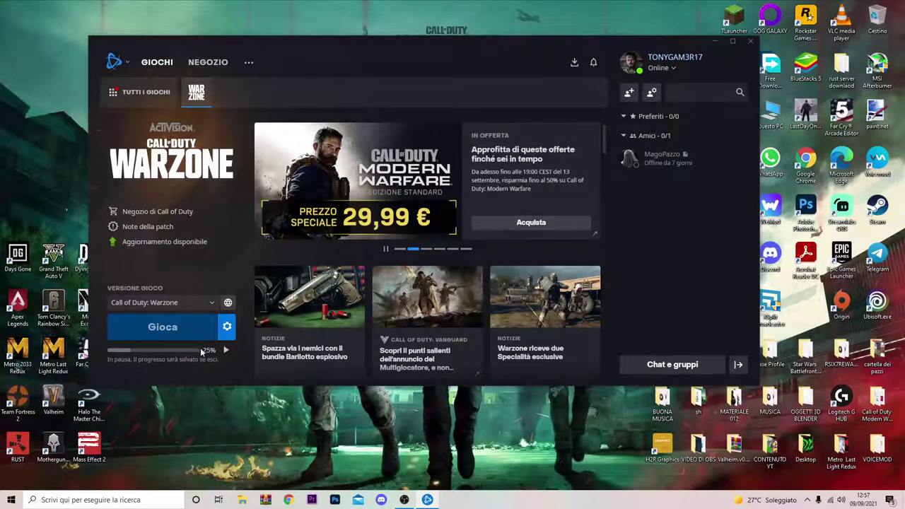
{"action": "left_click", "coordinate": [227, 326]}
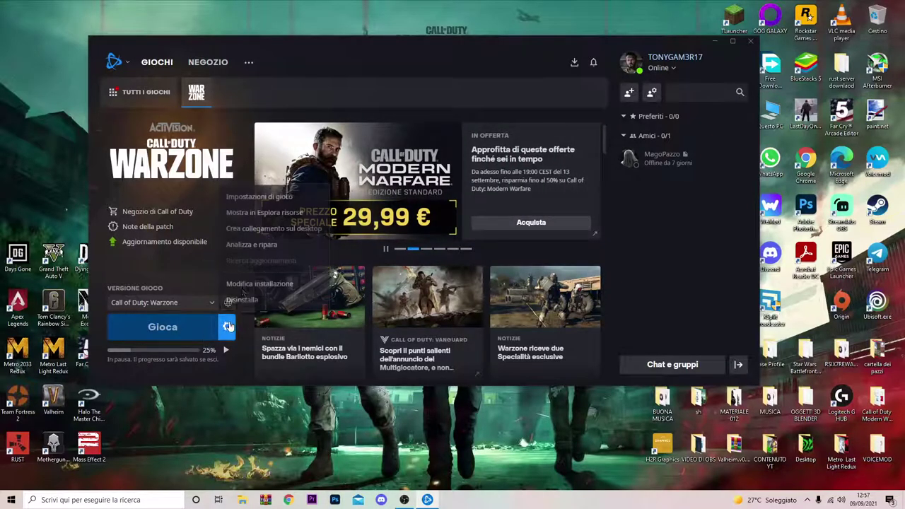
- Dismiss the Warzone game options list, leaving the update paused at 25%
{"action": "left_click", "coordinate": [170, 271]}
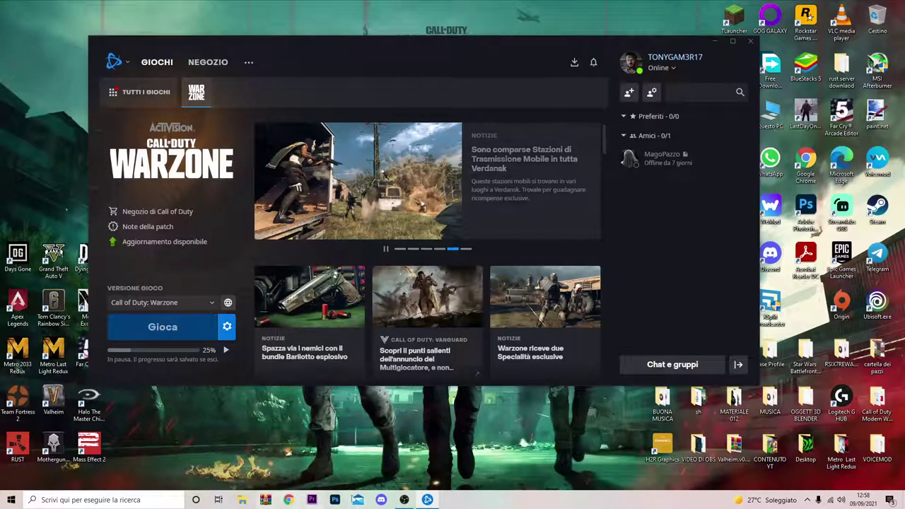
{"action": "right_click", "coordinate": [491, 499]}
{"action": "left_click", "coordinate": [526, 462]}
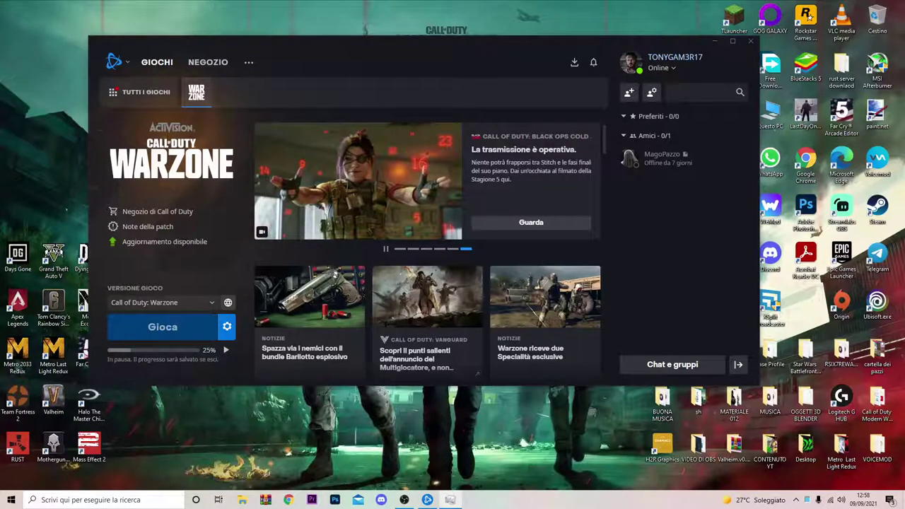
{"action": "left_click_drag", "start_coordinate": [355, 115], "coordinate": [390, 119]}
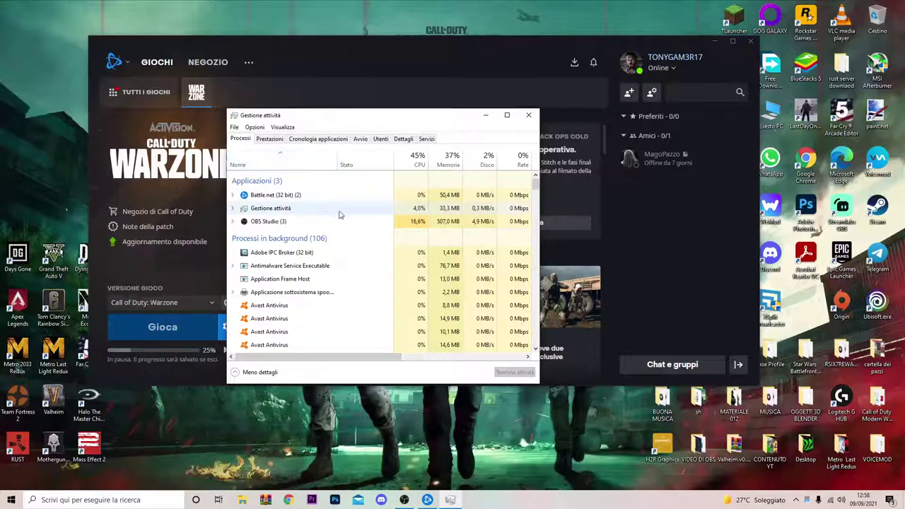
{"action": "left_click", "coordinate": [269, 139]}
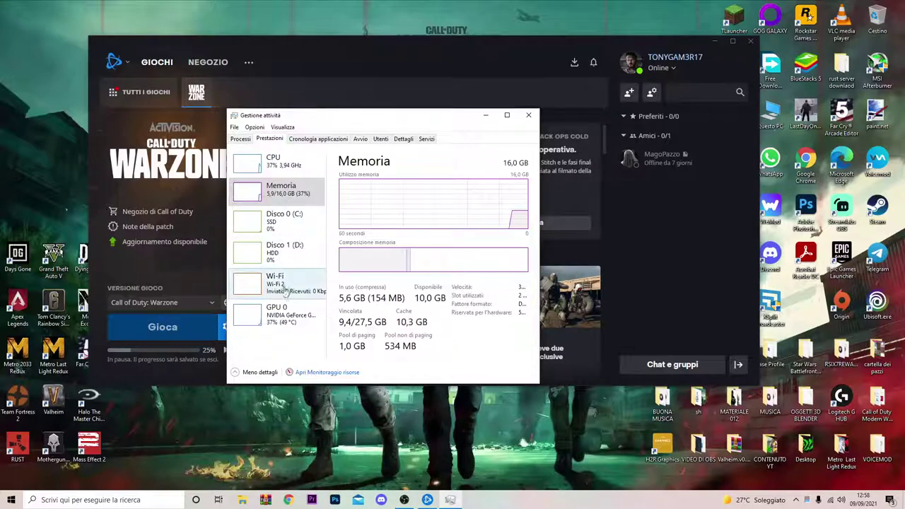
{"action": "left_click", "coordinate": [285, 249]}
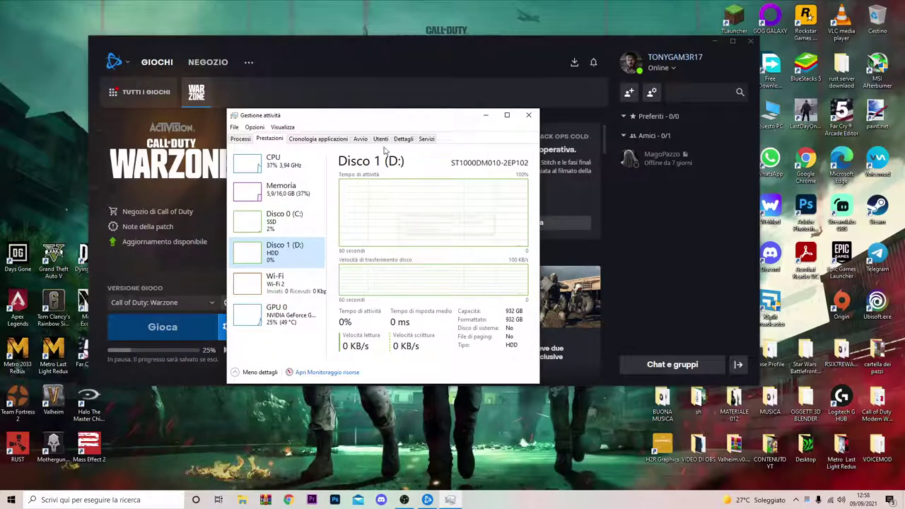
{"action": "left_click_drag", "start_coordinate": [372, 119], "coordinate": [531, 97]}
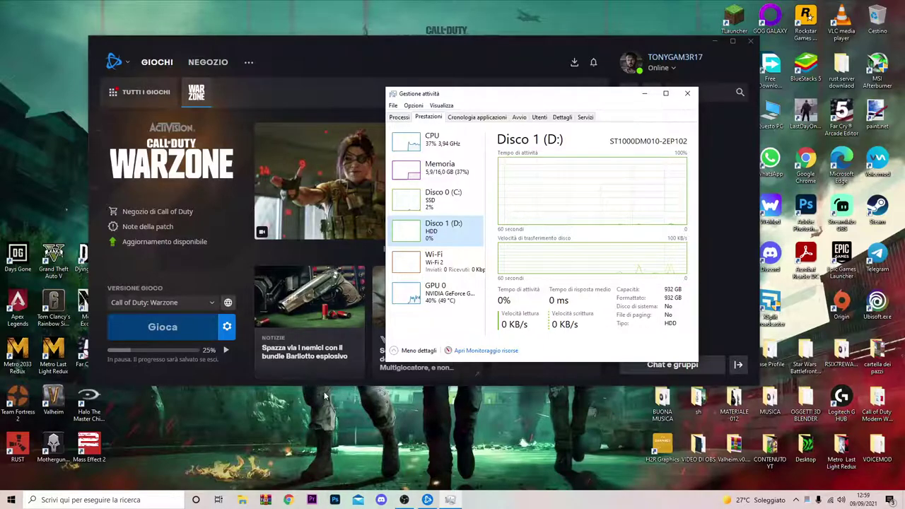
{"action": "left_click", "coordinate": [682, 98]}
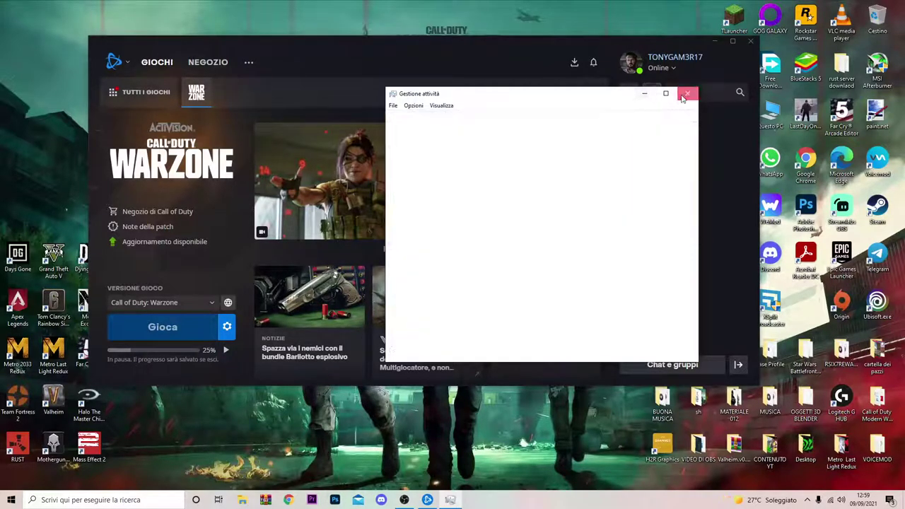